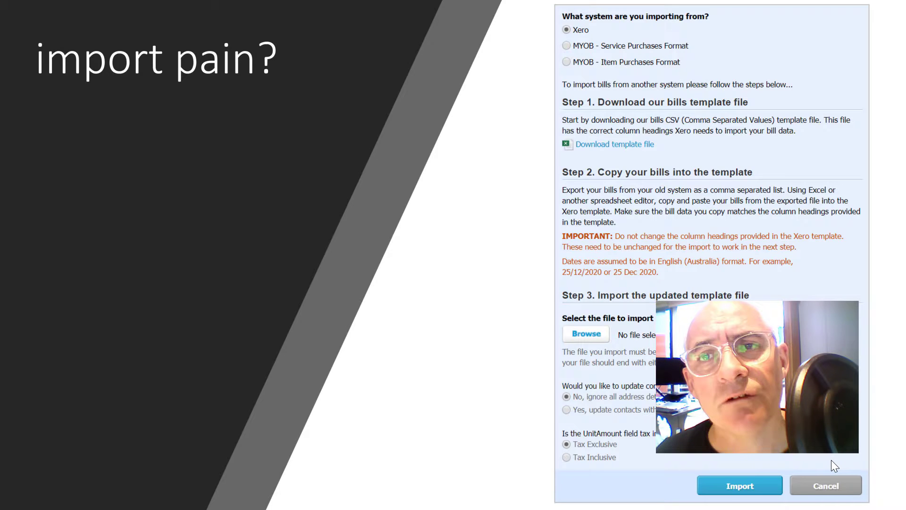
- Advance the 'import pain?' slide to show the fixed-template drawback and the column-headings spreadsheet example
key(Right)
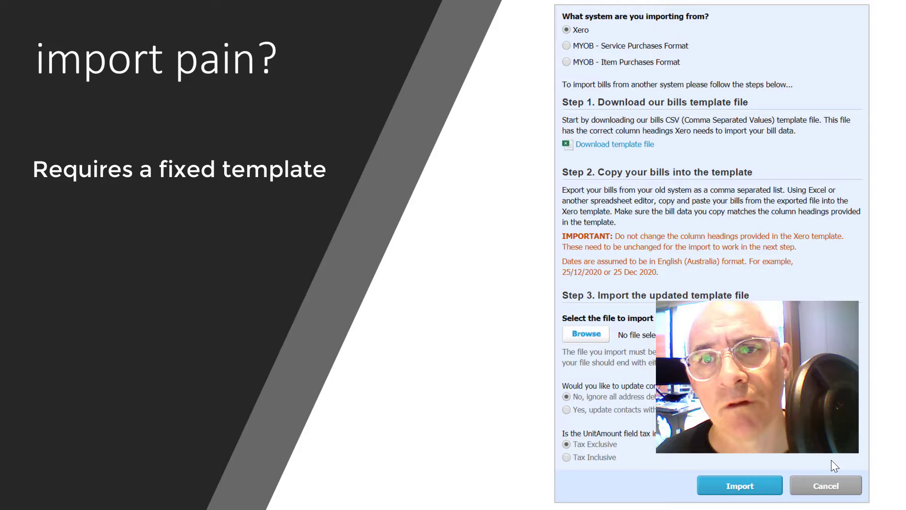
key(Right)
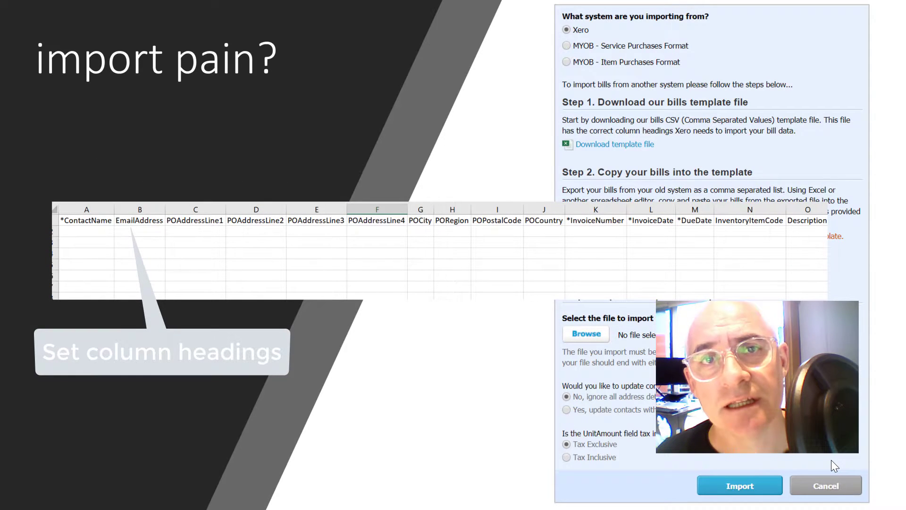
key(Right)
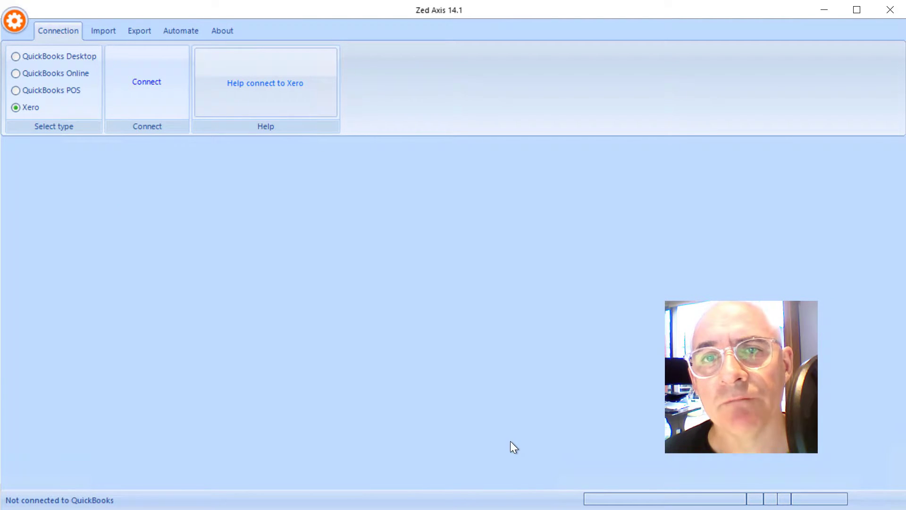
- Authorise ZedAxis to access Xero's Demo Company (AU) so the connection tokens are shown
click(146, 84)
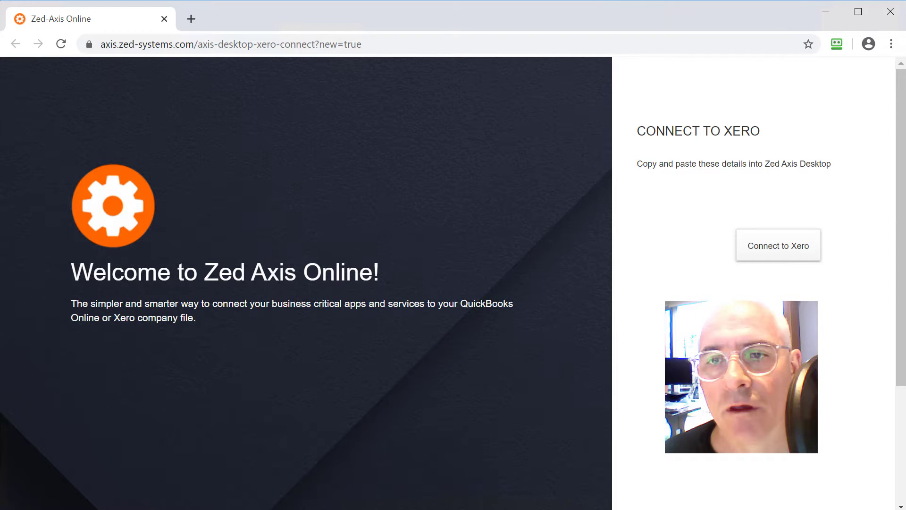
click(764, 258)
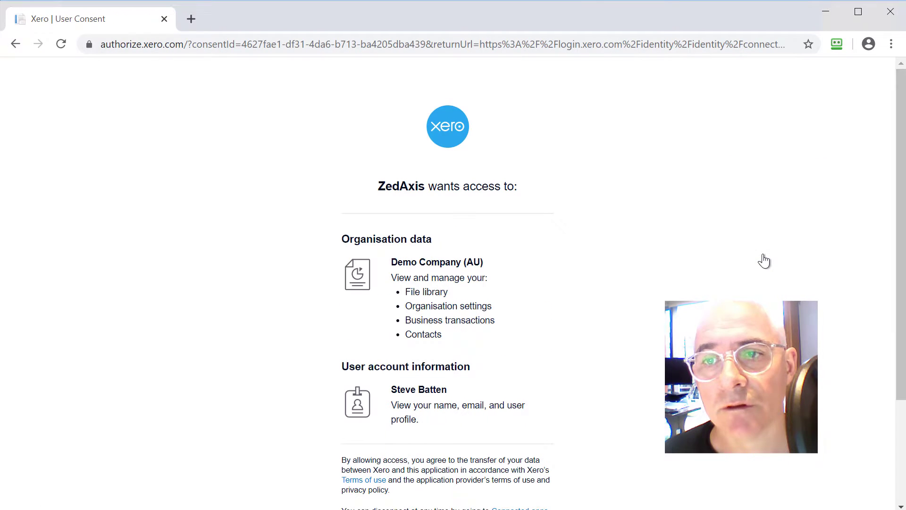
scroll(521, 374, down, 3)
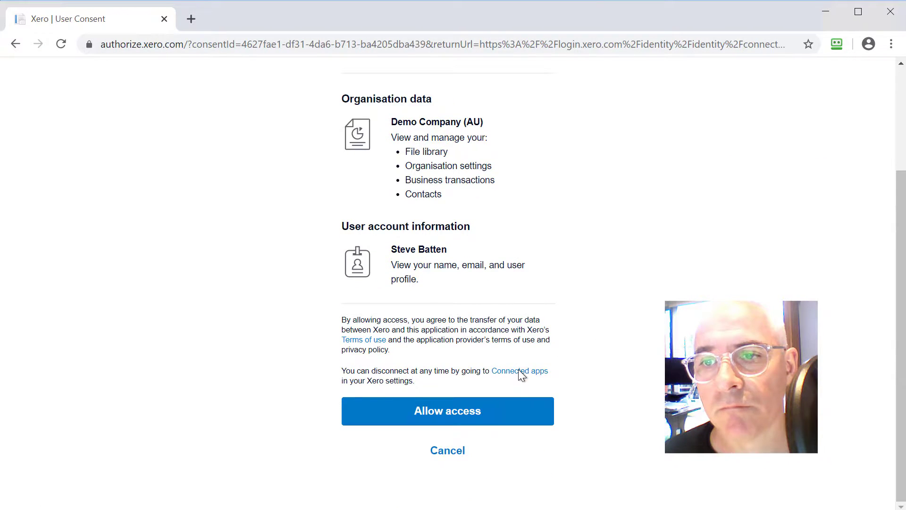
click(489, 418)
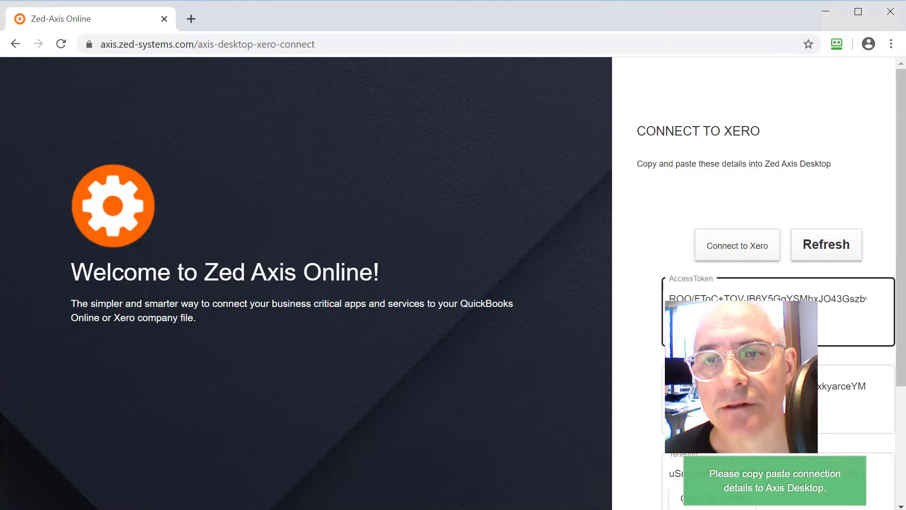
- Paste the access token, refresh token and tenant ID into Zed Axis and save the Xero connection
key(alt+Tab)
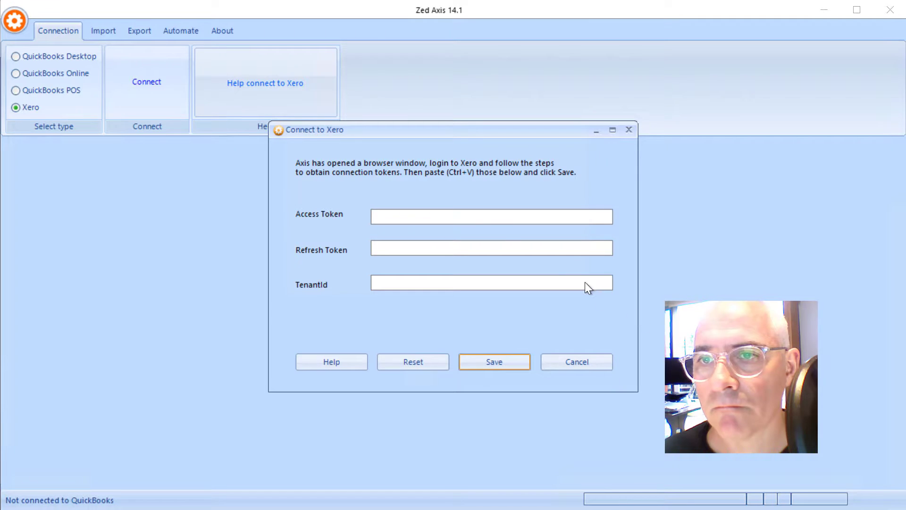
click(471, 217)
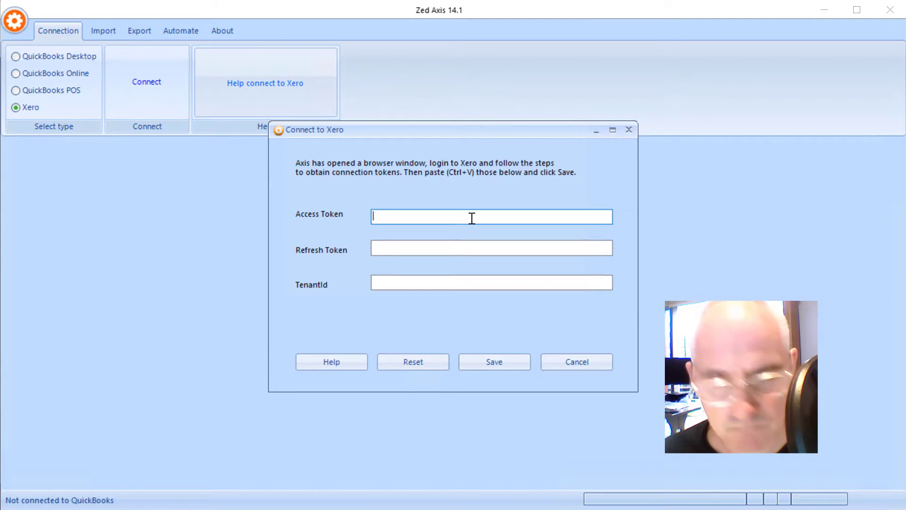
key(ctrl+v)
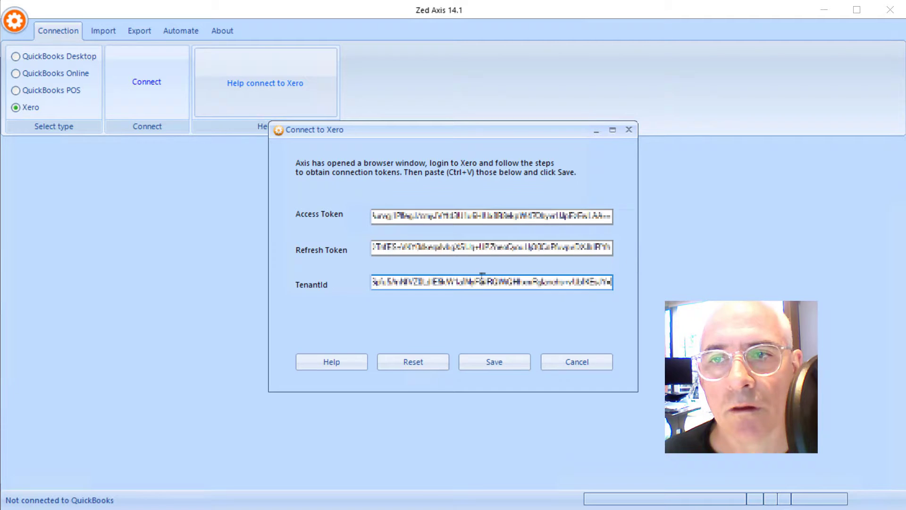
click(504, 366)
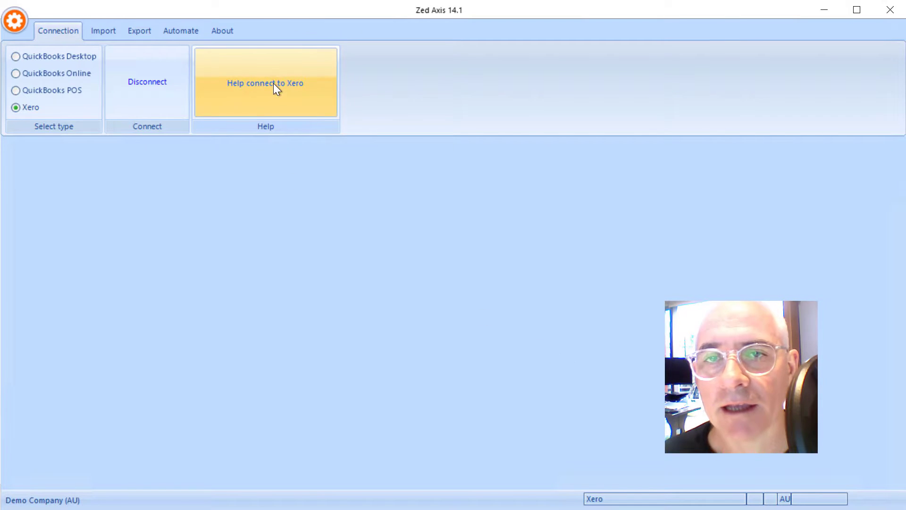
- Load Invoice - supplier.txt from Dropbox > Test Data > Xero as the import file
click(105, 31)
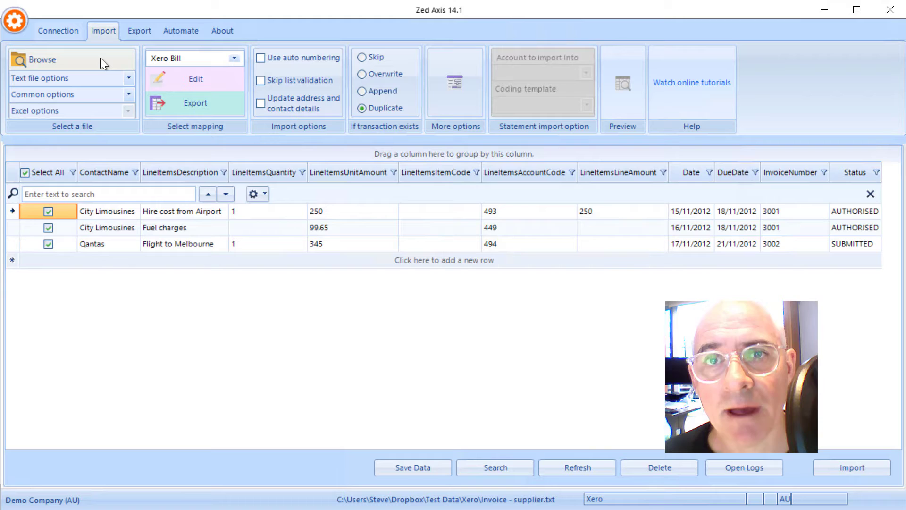
click(100, 57)
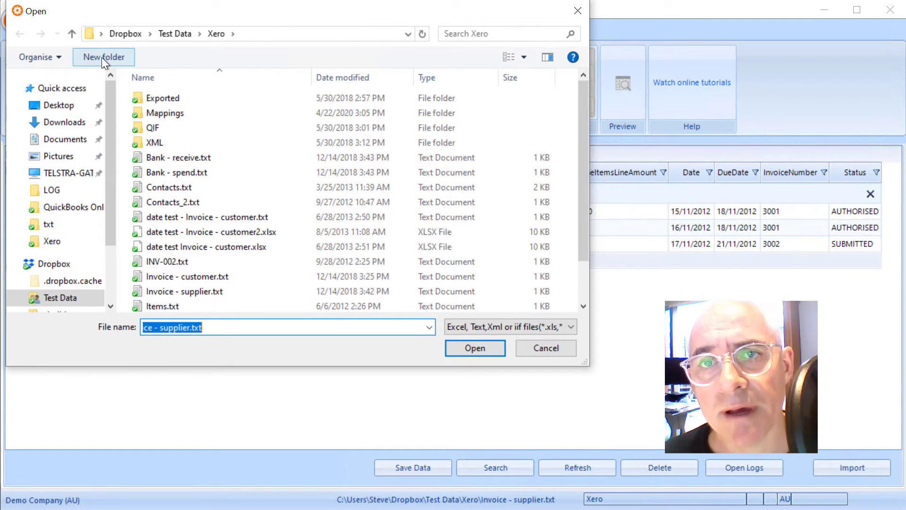
click(469, 347)
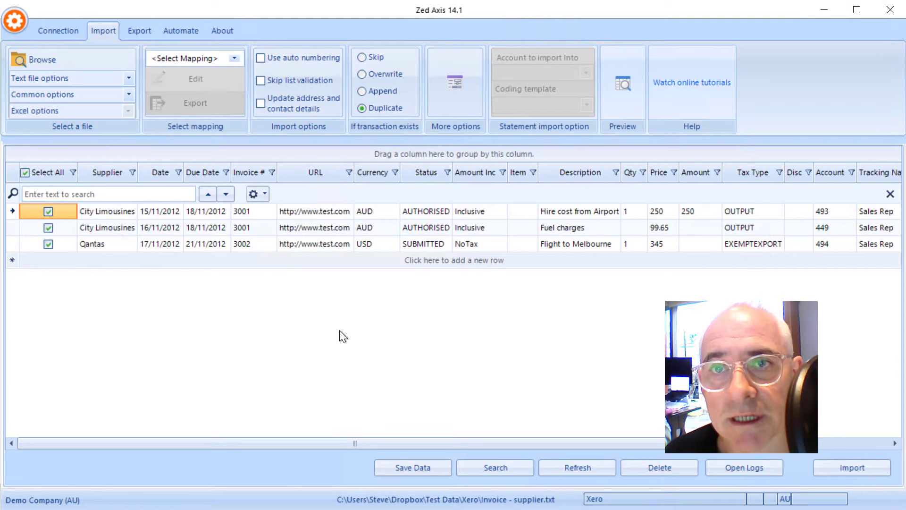
click(234, 59)
- Start a new column mapping with InvoiceSupplier as the transaction type
click(220, 86)
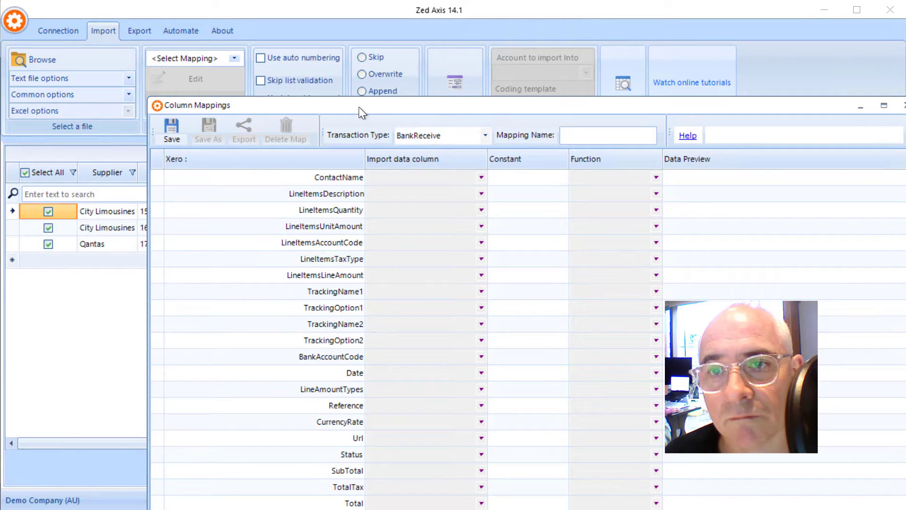
drag(358, 107, 309, 51)
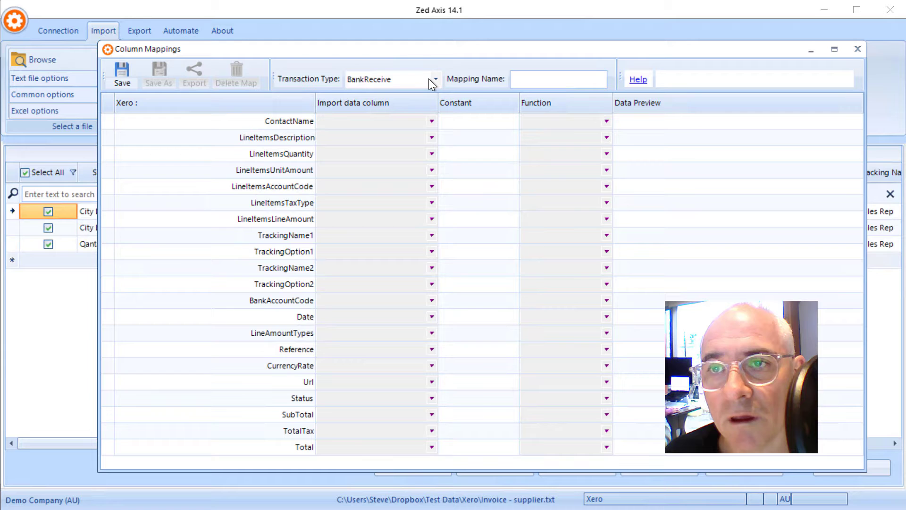
click(434, 79)
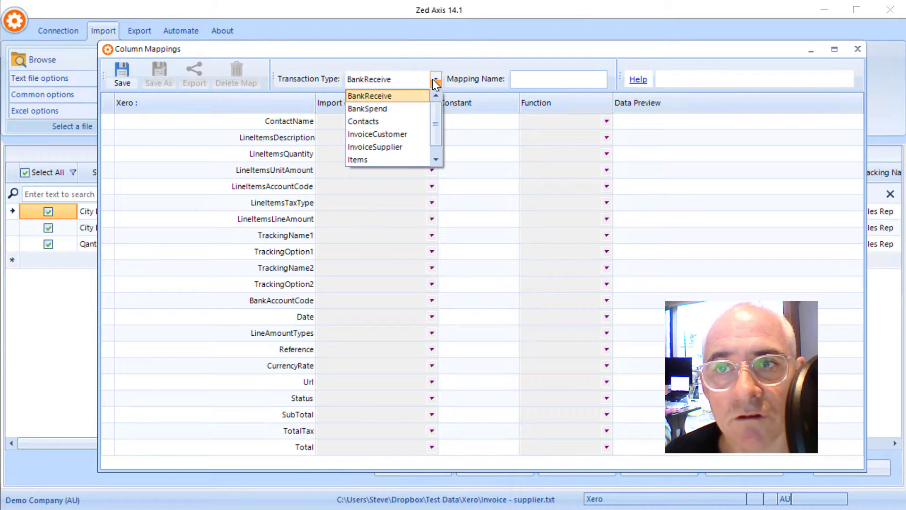
click(412, 147)
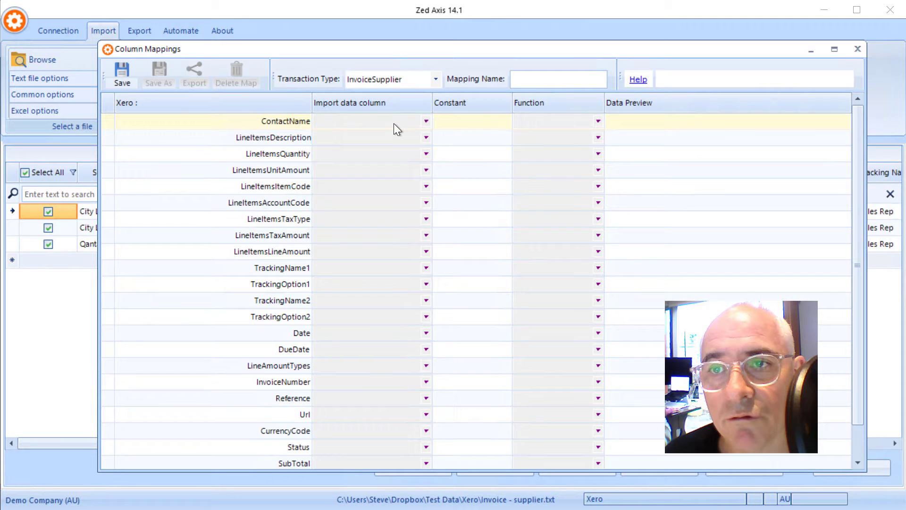
- Map ContactName to the Supplier column and set the source column for LineItemsDescription
click(394, 123)
click(425, 121)
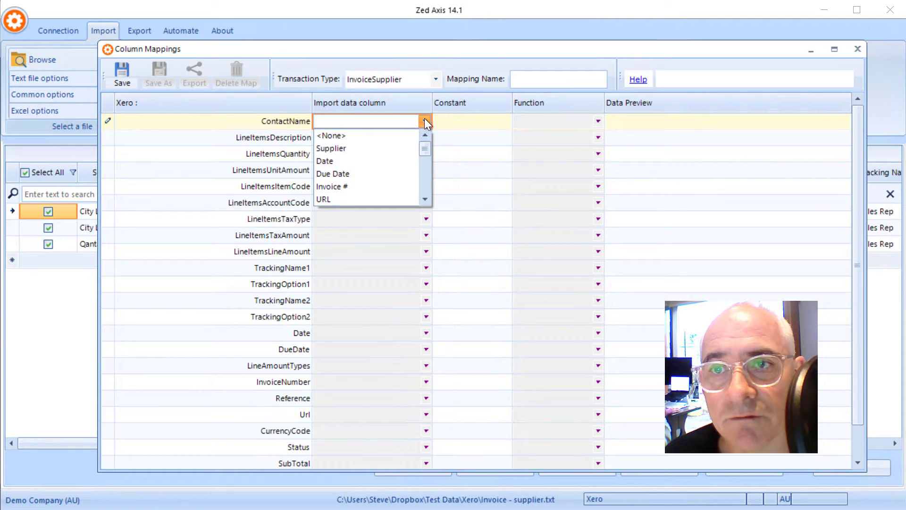
click(401, 147)
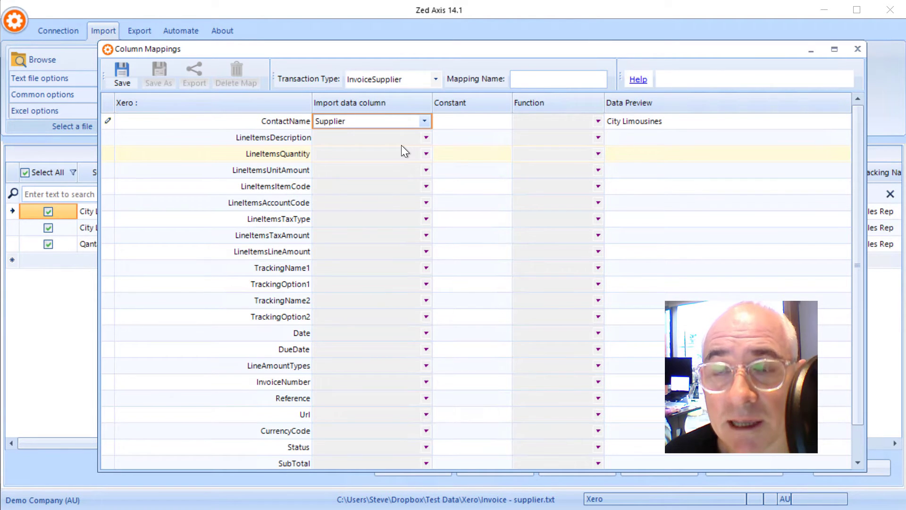
click(406, 137)
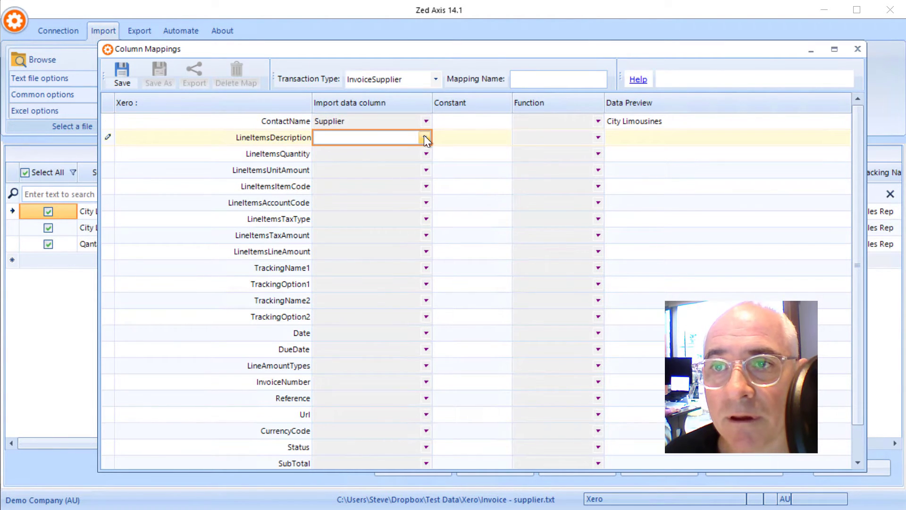
click(425, 137)
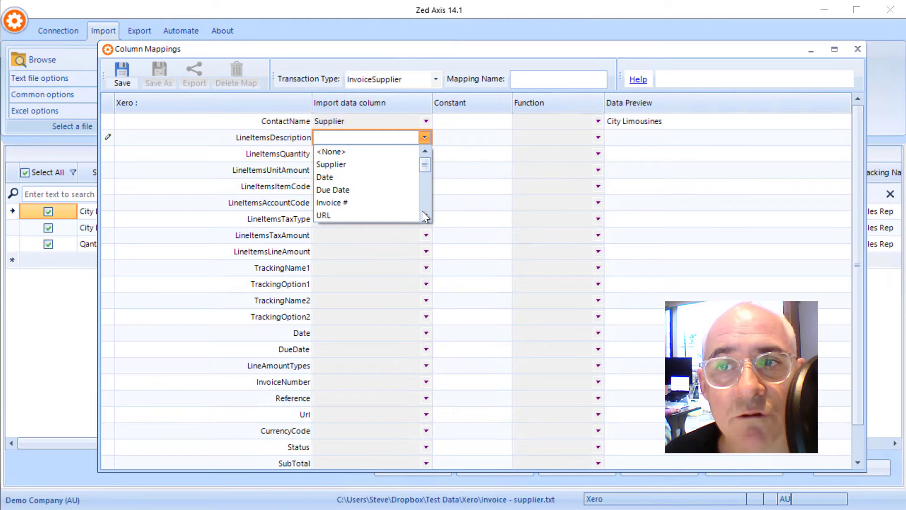
scroll(426, 213, down, 5)
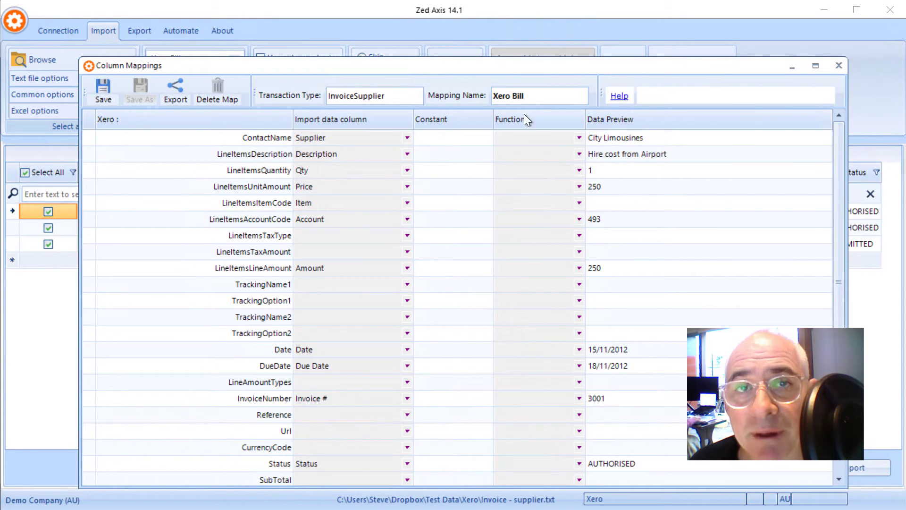
- Name the mapping 'Xero Bill', save it and return to the import grid
click(551, 95)
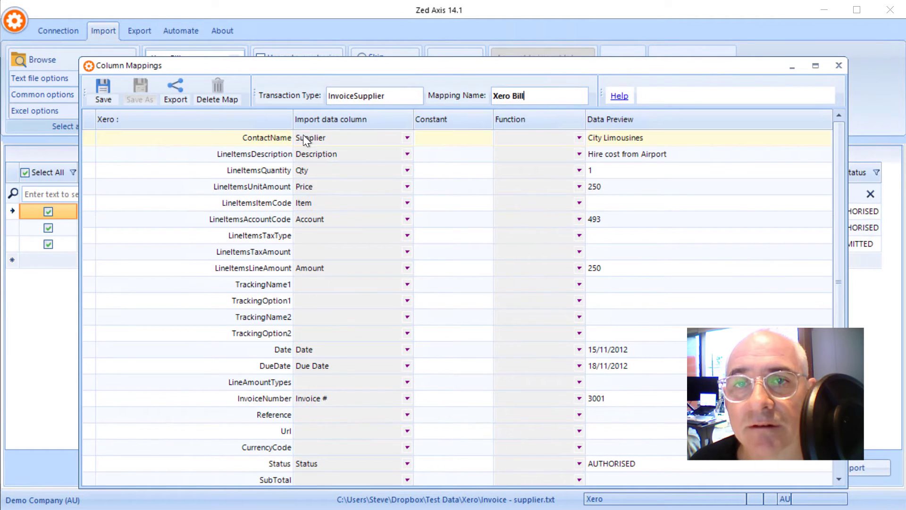
click(104, 90)
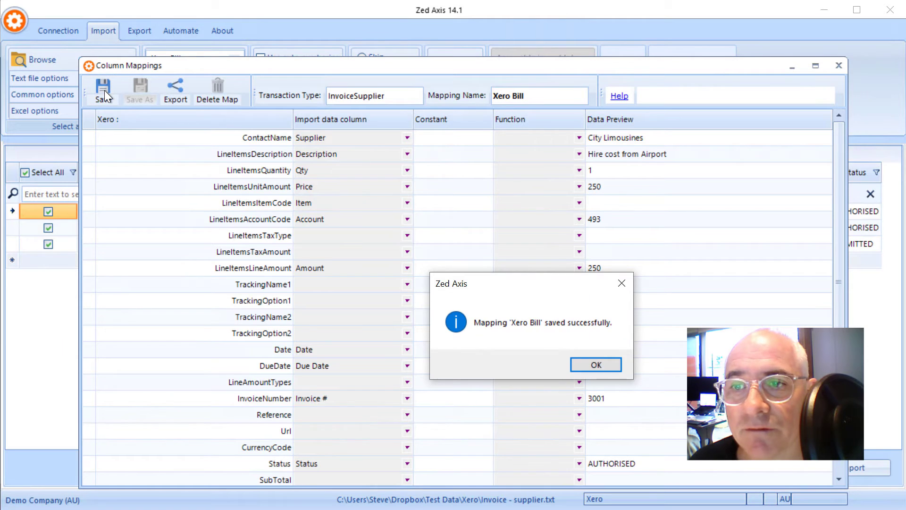
click(591, 360)
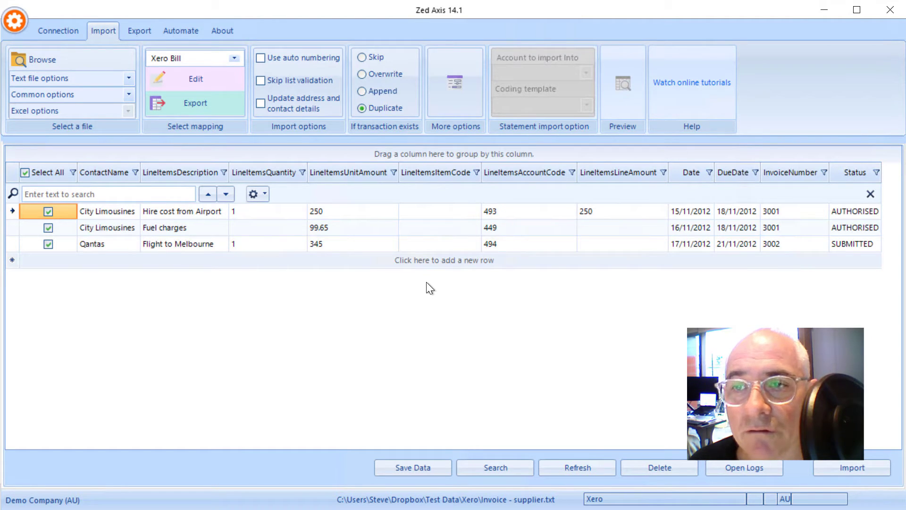
- Import bills 4001 and 4002 into Xero, confirm 2 records added with no errors, and close the progress window
click(838, 469)
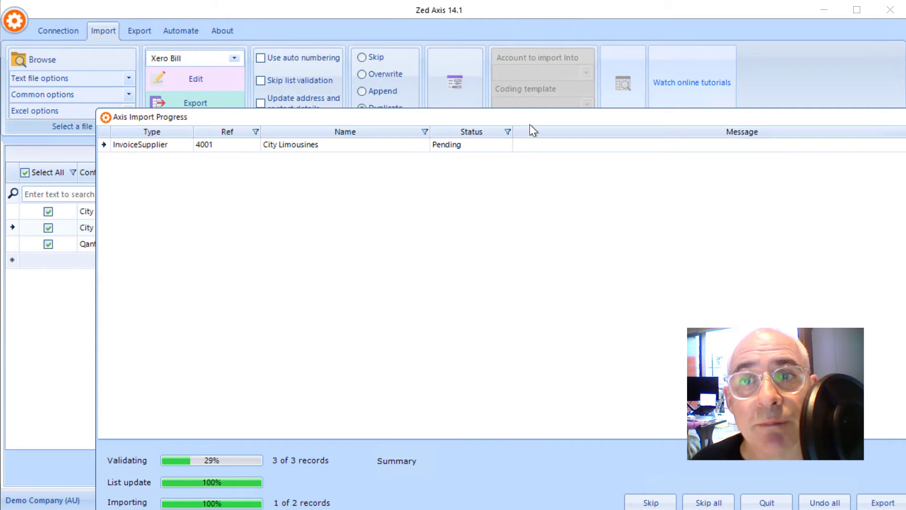
drag(529, 123, 469, 69)
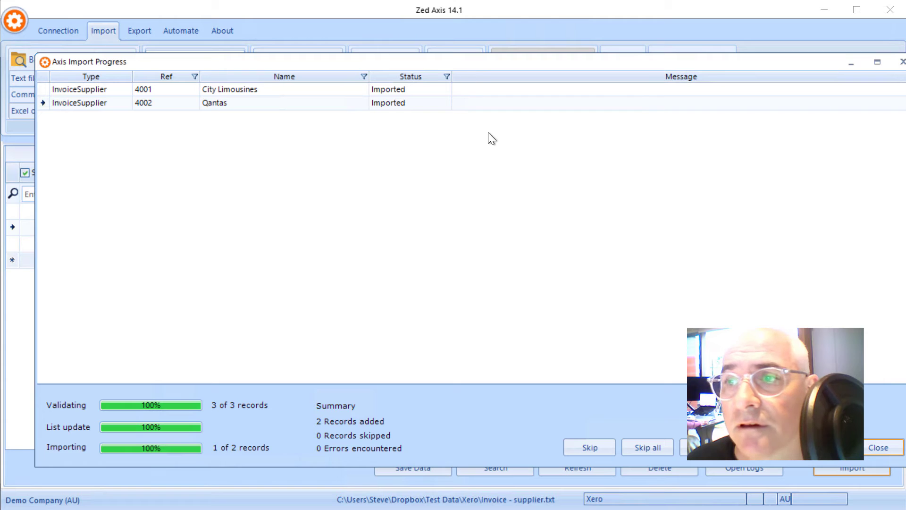
click(878, 447)
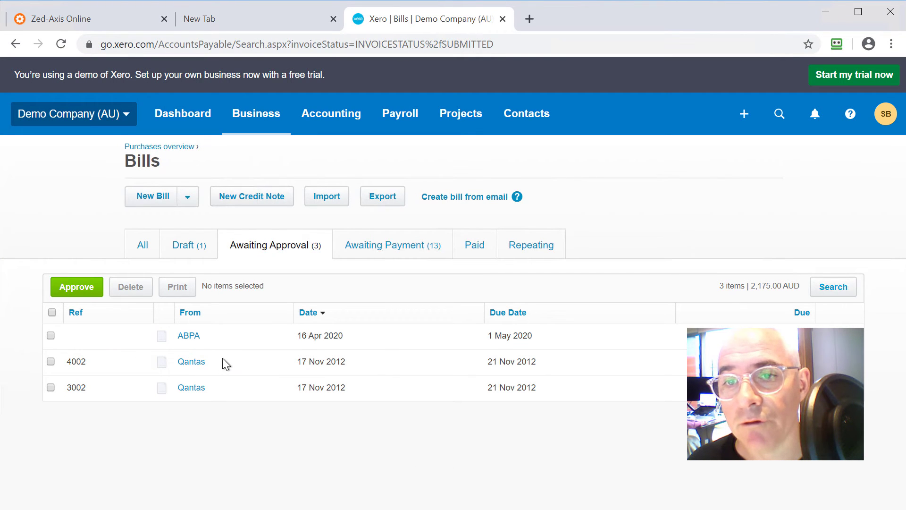
- Review Qantas bill 4002 unchanged, then view City Limousines bill 4001 totalling 384.62
click(195, 361)
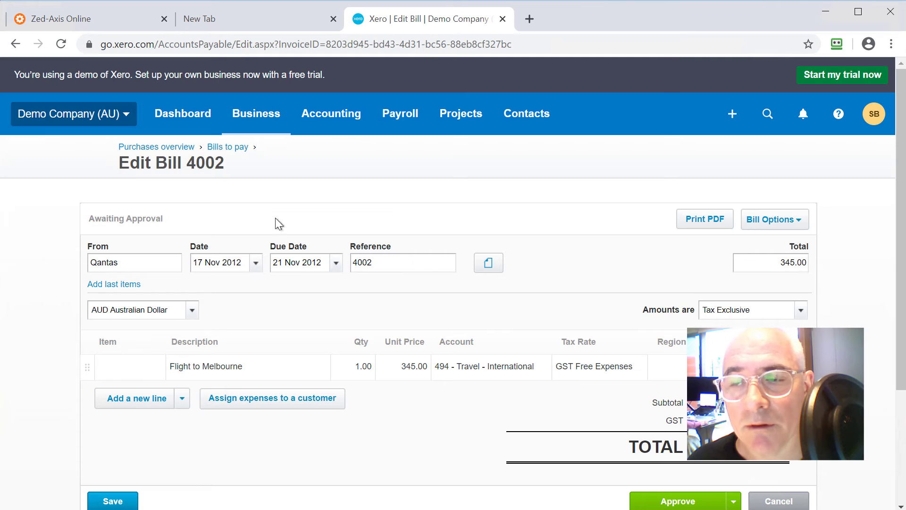
click(778, 500)
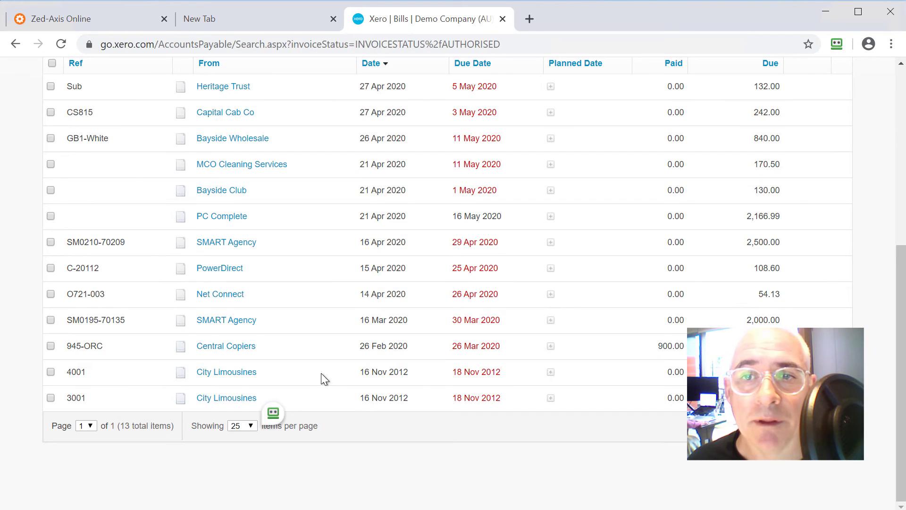
click(230, 371)
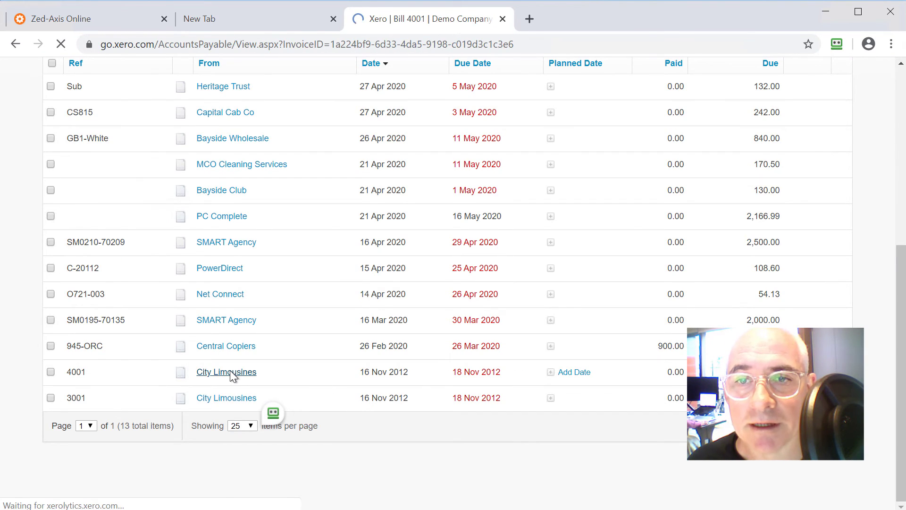
scroll(443, 103, up, 6)
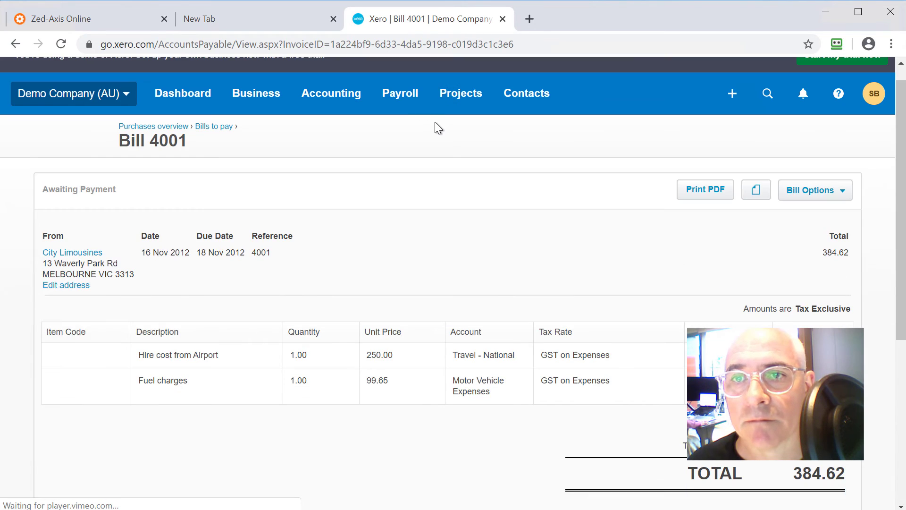